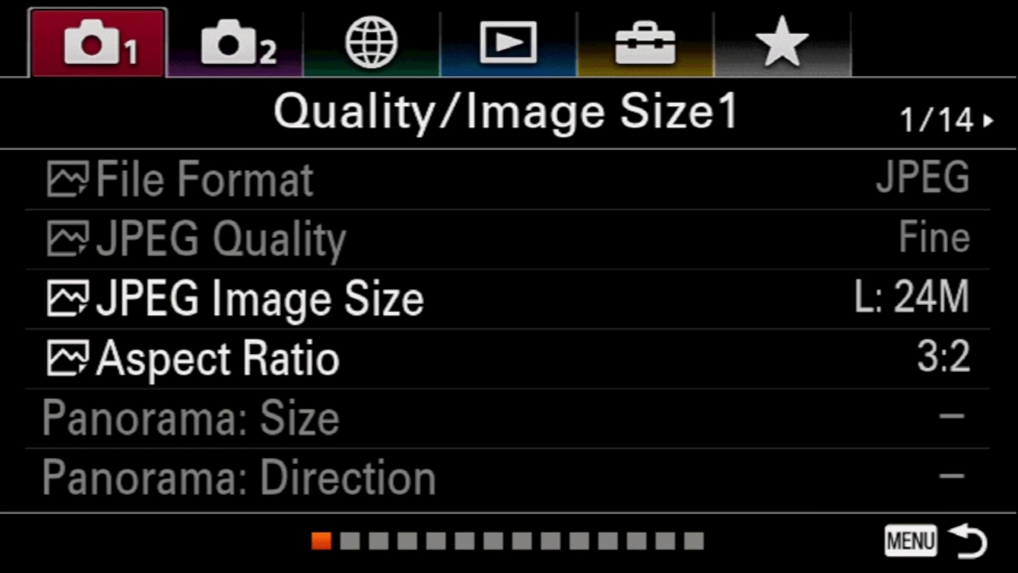
Page past the AF1 focus settings to the Movie1 video page and open Exposure Mode.
{"action": "key", "text": "Down"}
{"action": "key", "text": "Down"}
{"action": "key", "text": "Right"}
{"action": "key", "text": "Right"}
{"action": "key", "text": "Right"}
{"action": "key", "text": "Right"}
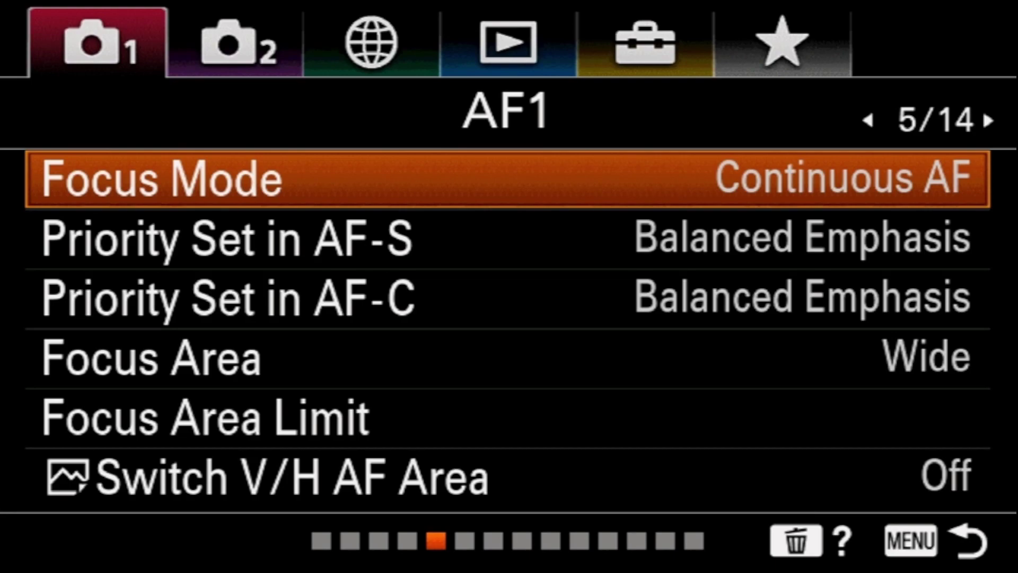
{"action": "key", "text": "Up"}
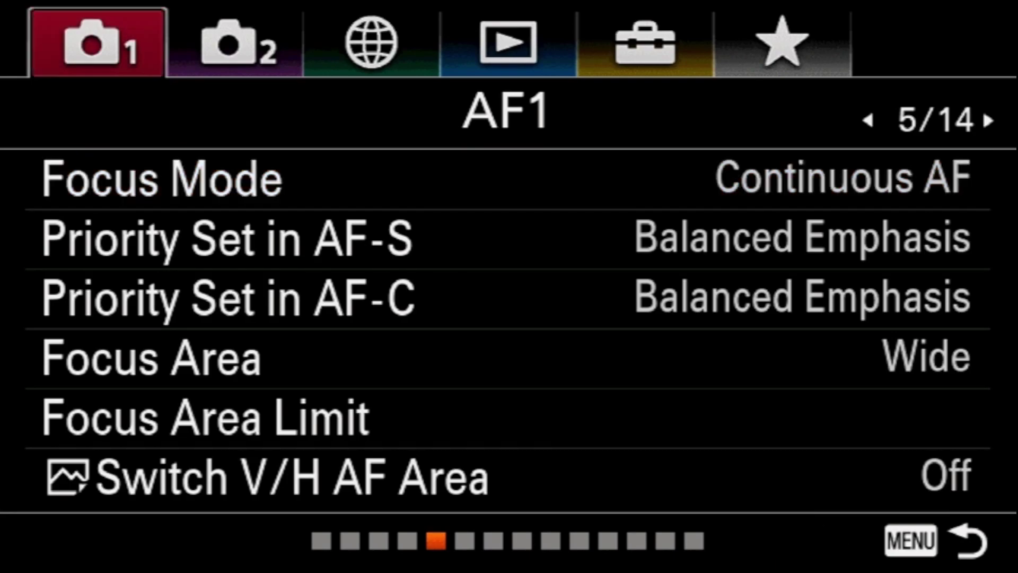
{"action": "key", "text": "Right"}
{"action": "key", "text": "Down"}
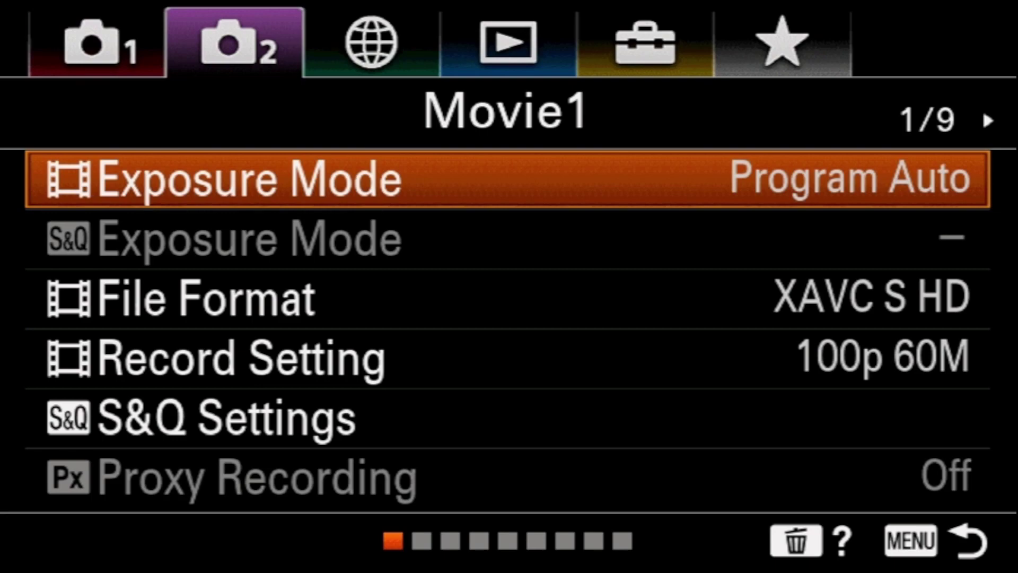
{"action": "key", "text": "Return"}
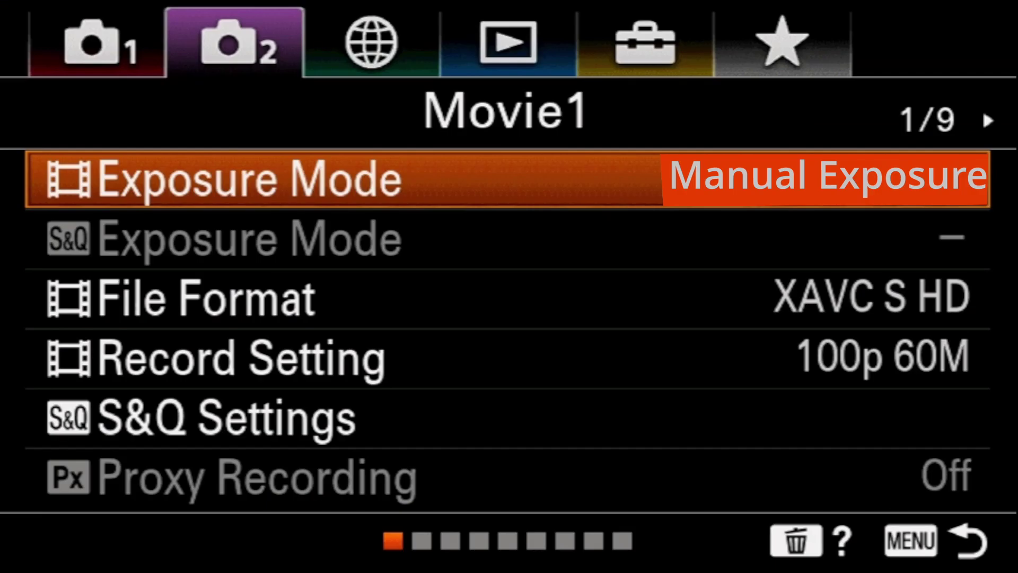
Review the File Format choices, keep XAVC S HD, and move down to Record Setting.
{"action": "key", "text": "Down"}
{"action": "key", "text": "Down"}
{"action": "key", "text": "Return"}
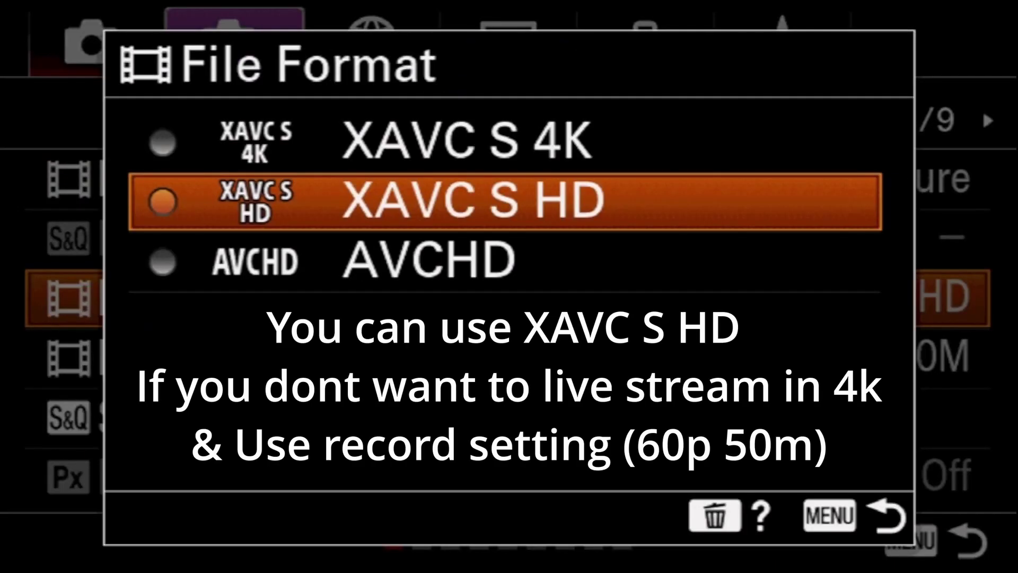
{"action": "key", "text": "Up"}
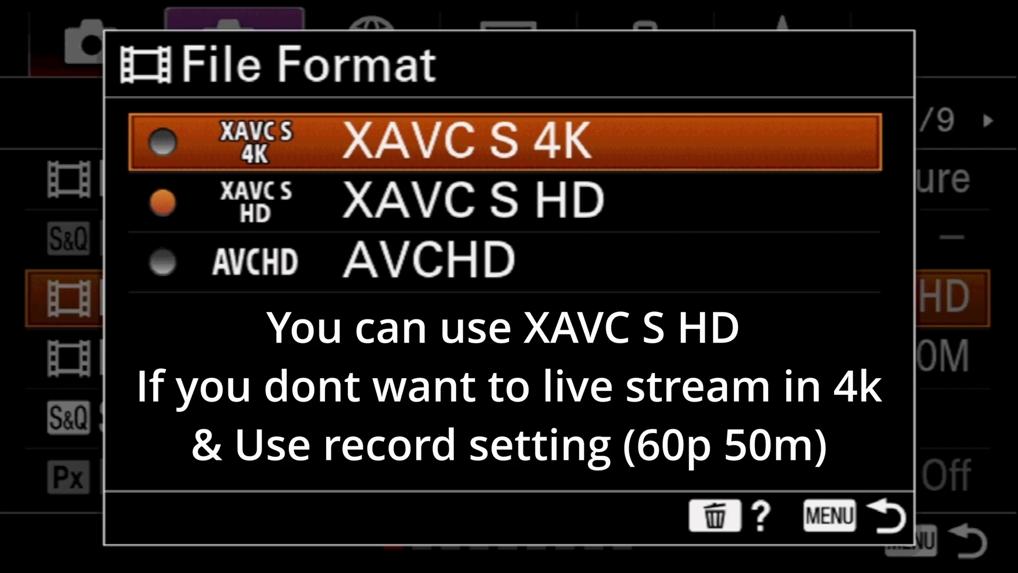
{"action": "key", "text": "Escape"}
{"action": "key", "text": "Down"}
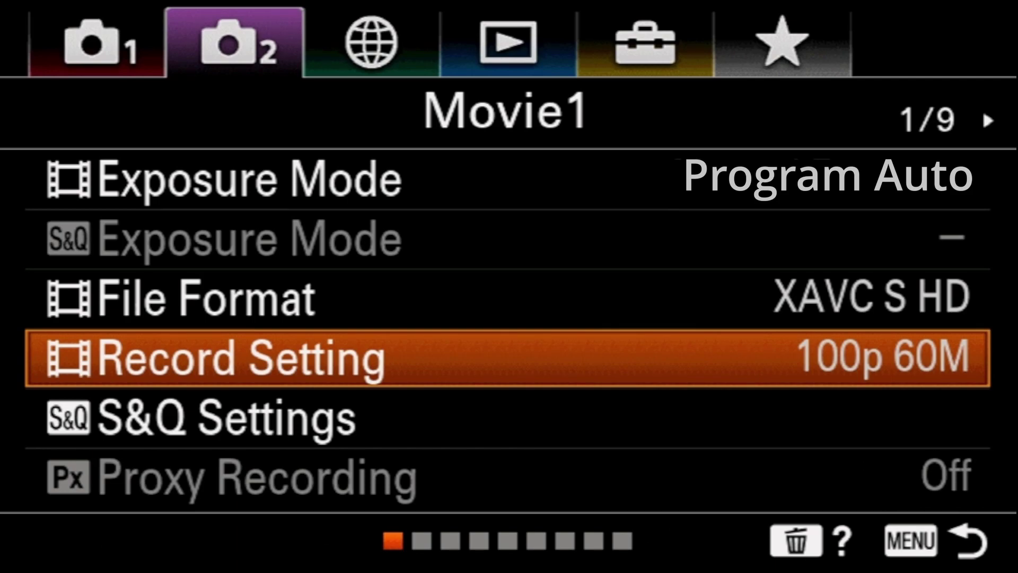
Page through the Movie2 settings and over to the Network1 page.
{"action": "key", "text": "Right"}
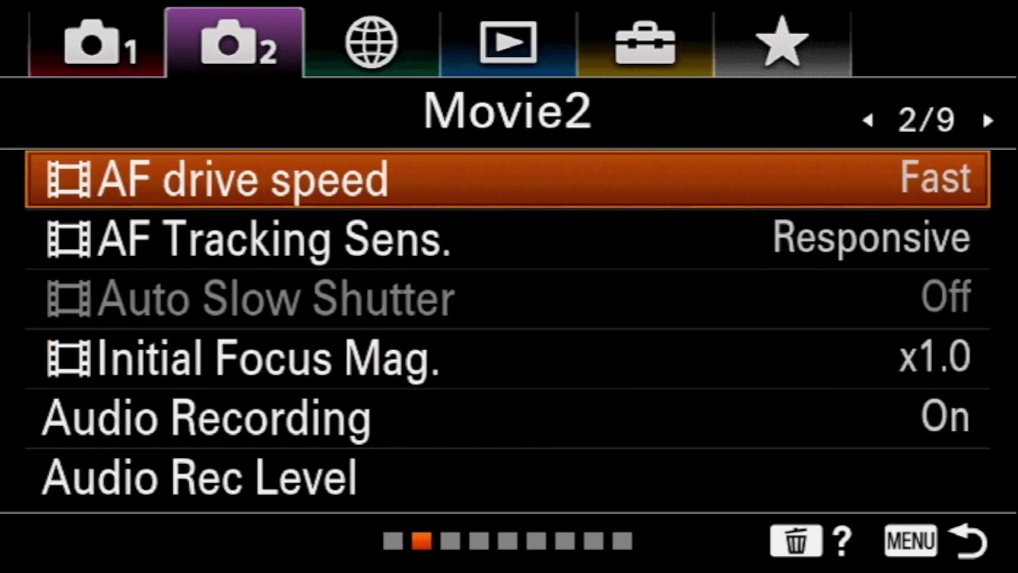
{"action": "key", "text": "Down"}
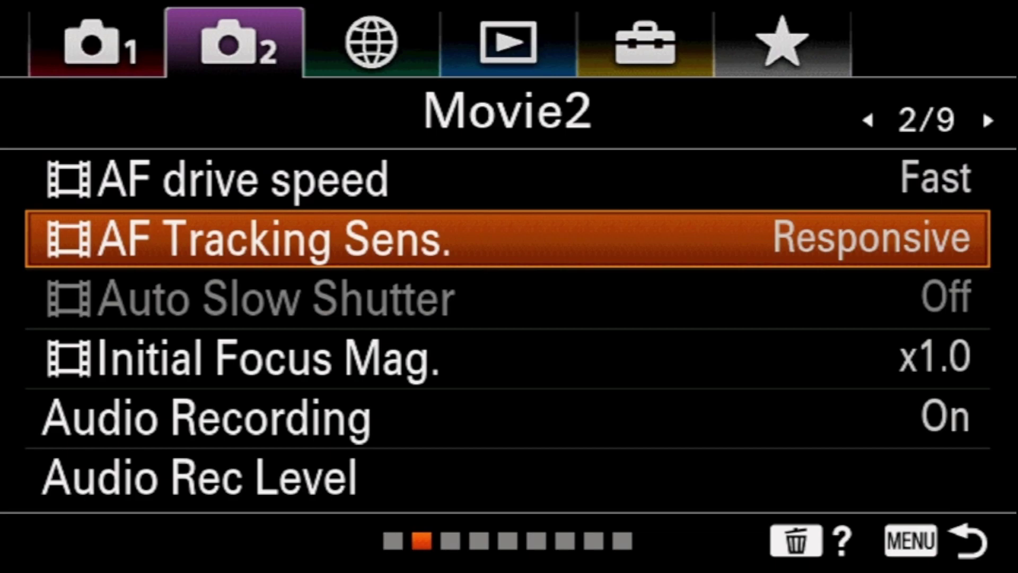
{"action": "key", "text": "Up"}
{"action": "key", "text": "Up"}
{"action": "key", "text": "Right"}
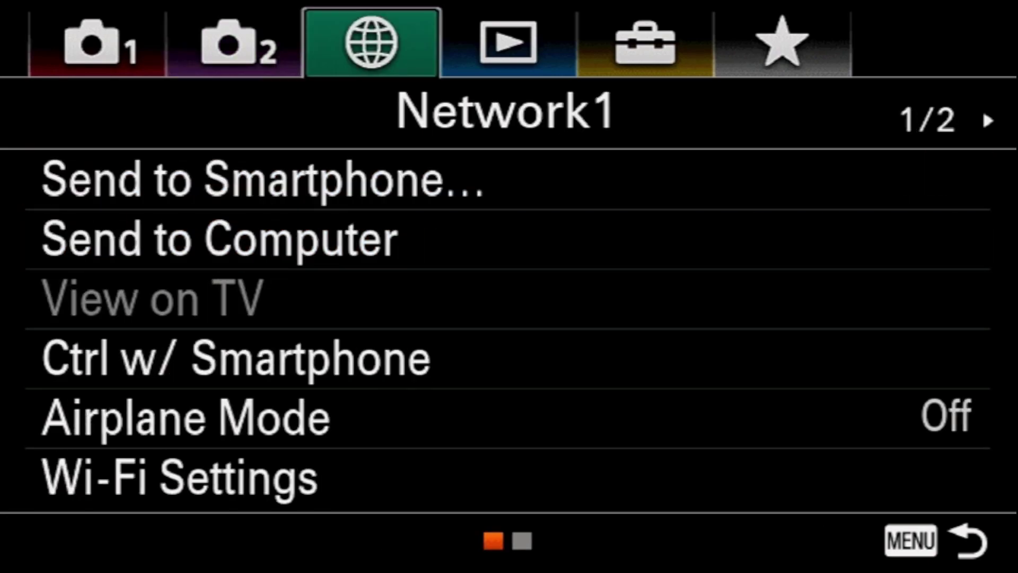
Check the Ctrl w/ Smartphone On/Off setting without changing it, then move on toward Setup.
{"action": "key", "text": "Down"}
{"action": "key", "text": "Down"}
{"action": "key", "text": "Down"}
{"action": "key", "text": "Down"}
{"action": "key", "text": "Return"}
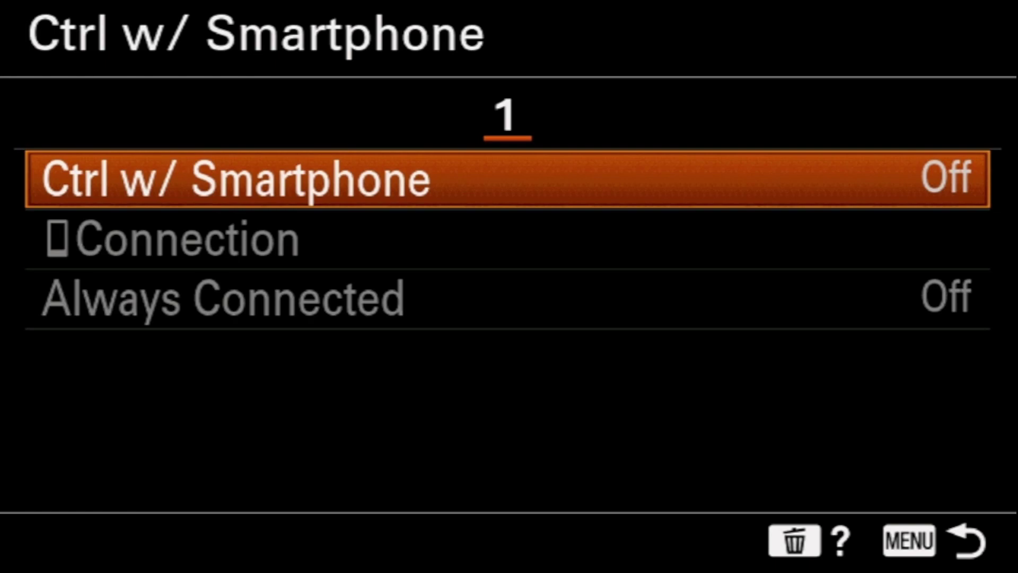
{"action": "key", "text": "Return"}
{"action": "key", "text": "Return"}
{"action": "key", "text": "Escape"}
{"action": "key", "text": "Up"}
{"action": "key", "text": "Up"}
{"action": "key", "text": "Up"}
{"action": "key", "text": "Up"}
{"action": "key", "text": "Right"}
Open Setup4's HDMI Settings and review HDMI Resolution, leaving it at 2160p/1080p.
{"action": "key", "text": "Right"}
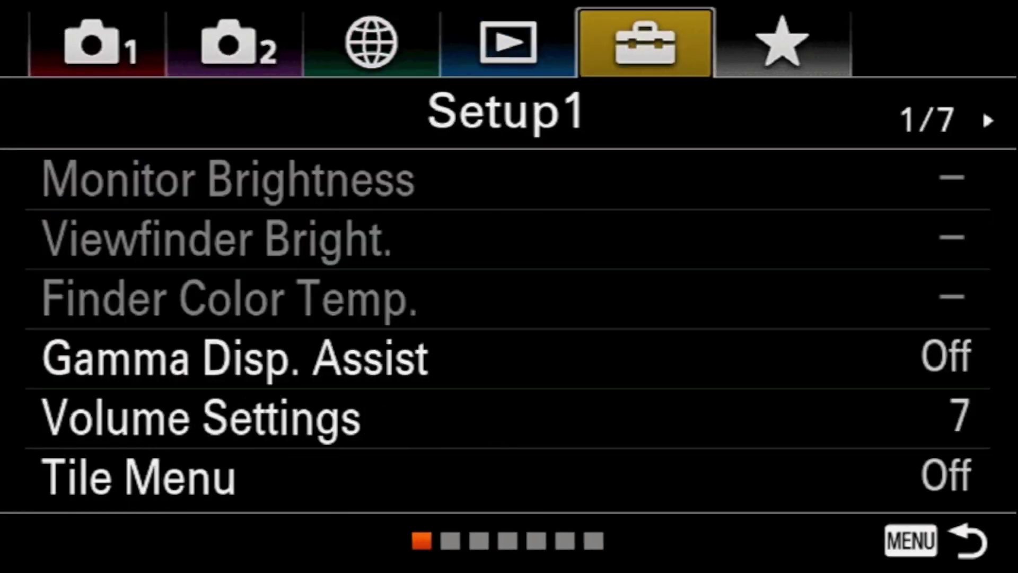
{"action": "key", "text": "Down"}
{"action": "key", "text": "Right"}
{"action": "key", "text": "Right"}
{"action": "key", "text": "Right"}
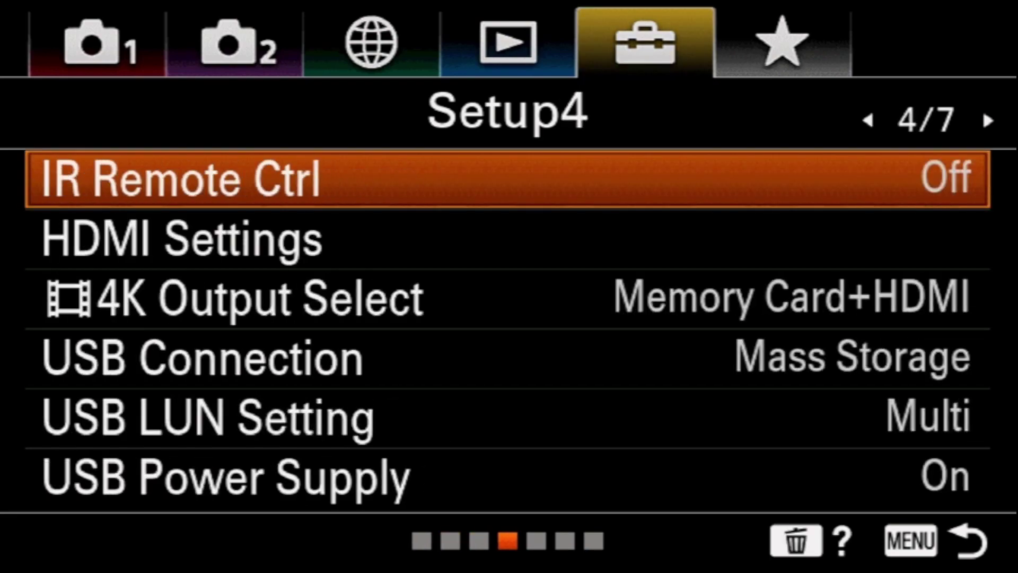
{"action": "key", "text": "Down"}
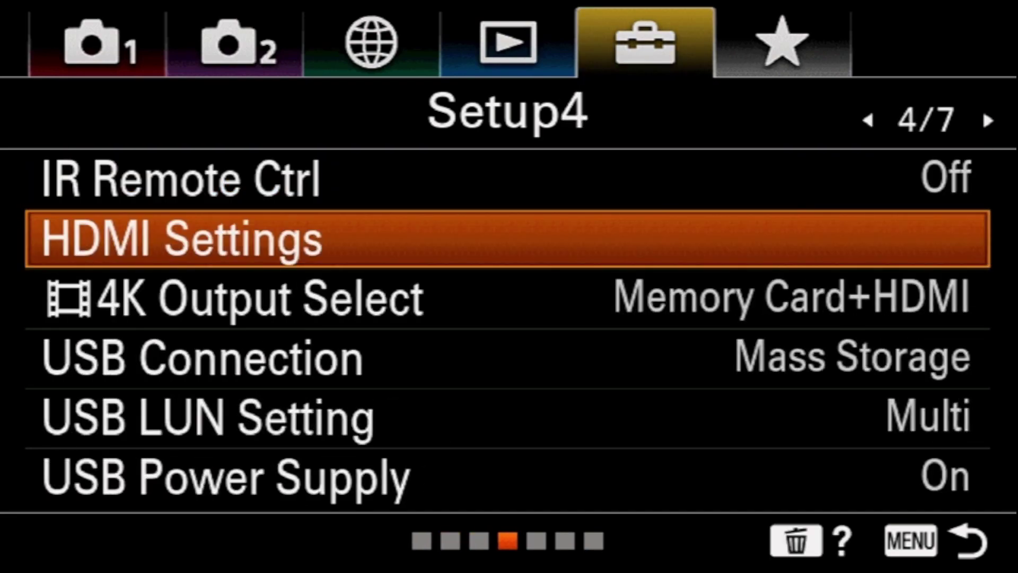
{"action": "key", "text": "Return"}
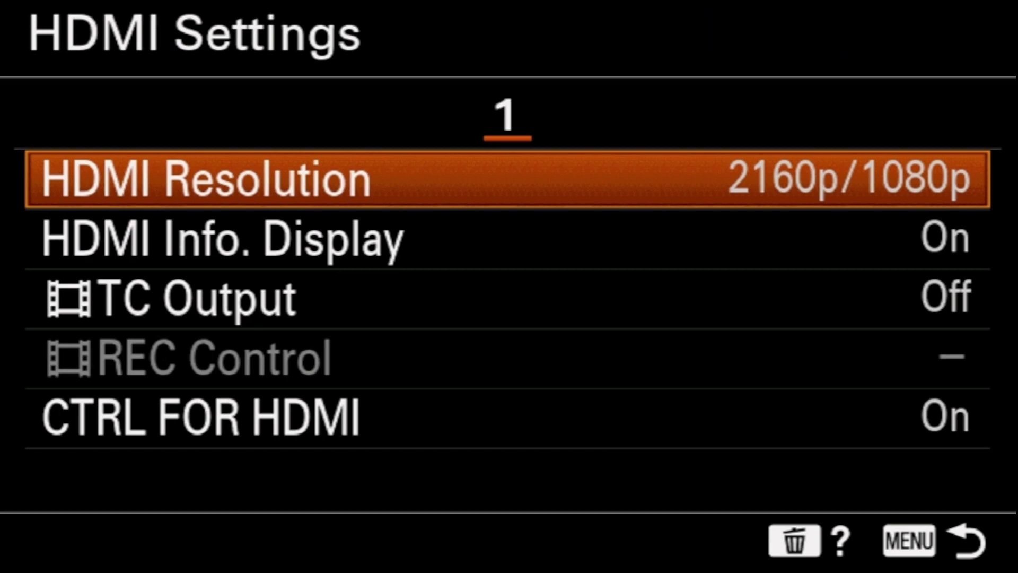
{"action": "key", "text": "Return"}
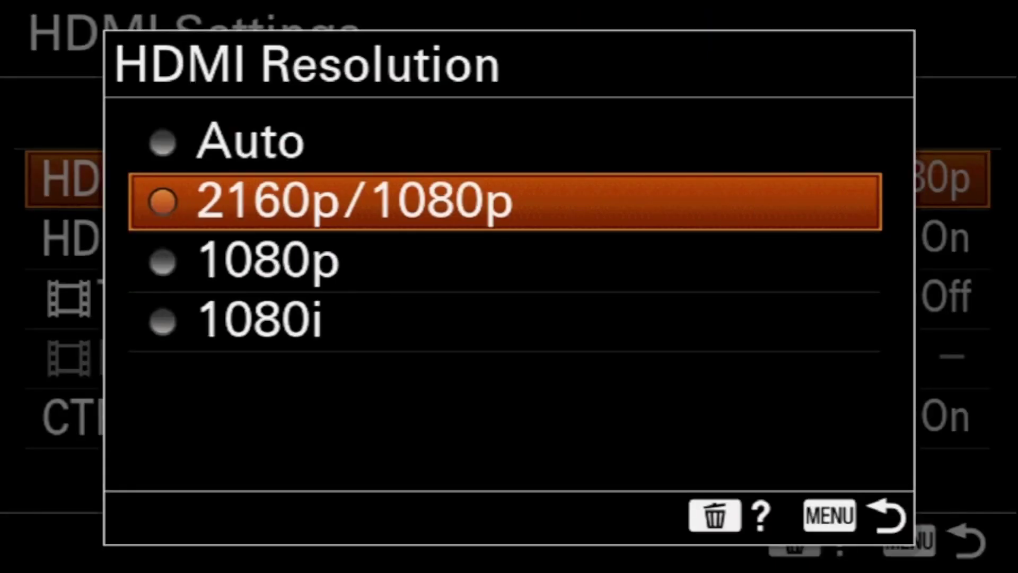
{"action": "key", "text": "Down"}
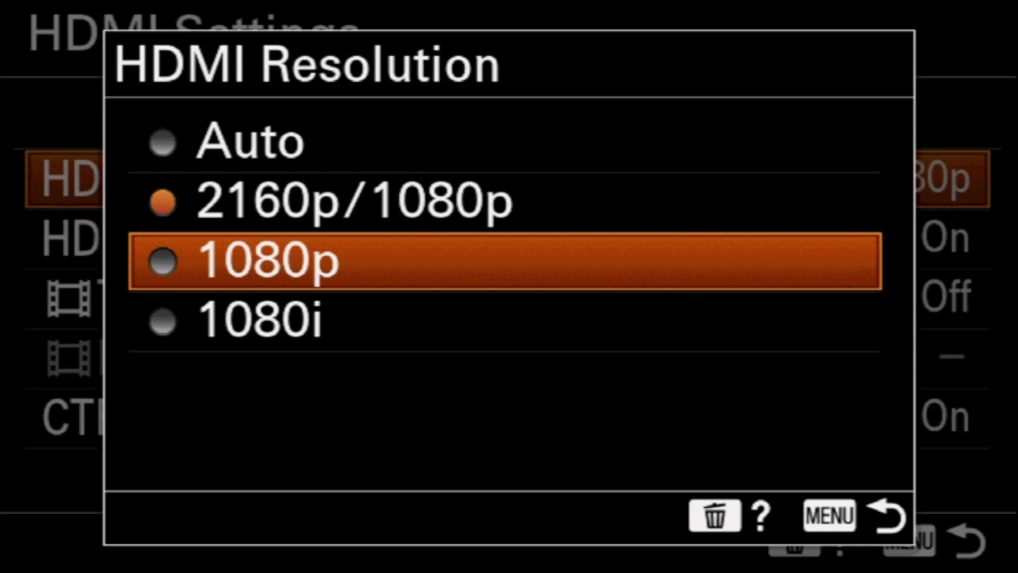
{"action": "key", "text": "Escape"}
Review HDMI Info. Display, leave it On, and return to the Setup4 page.
{"action": "key", "text": "Down"}
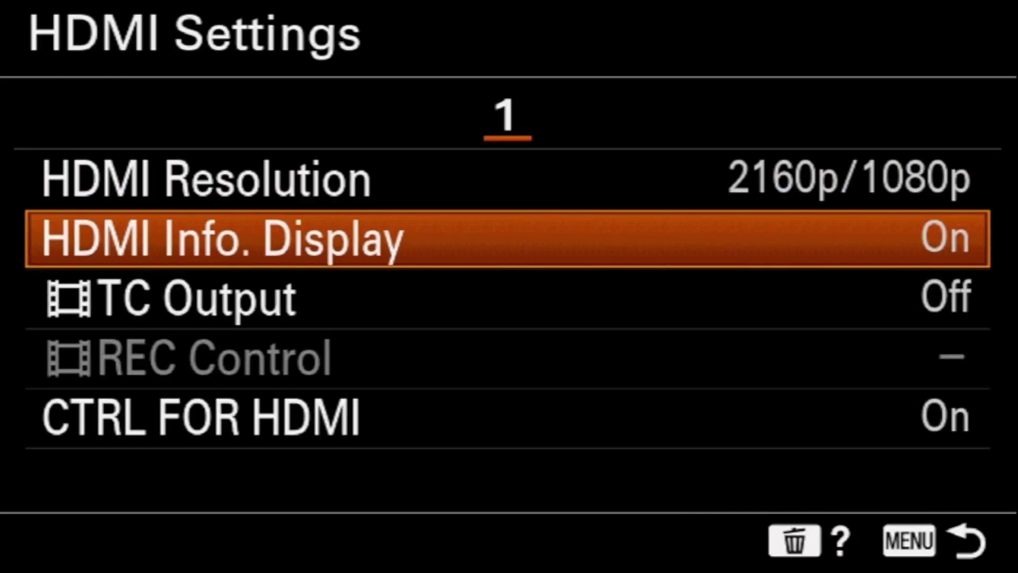
{"action": "key", "text": "Return"}
{"action": "key", "text": "Down"}
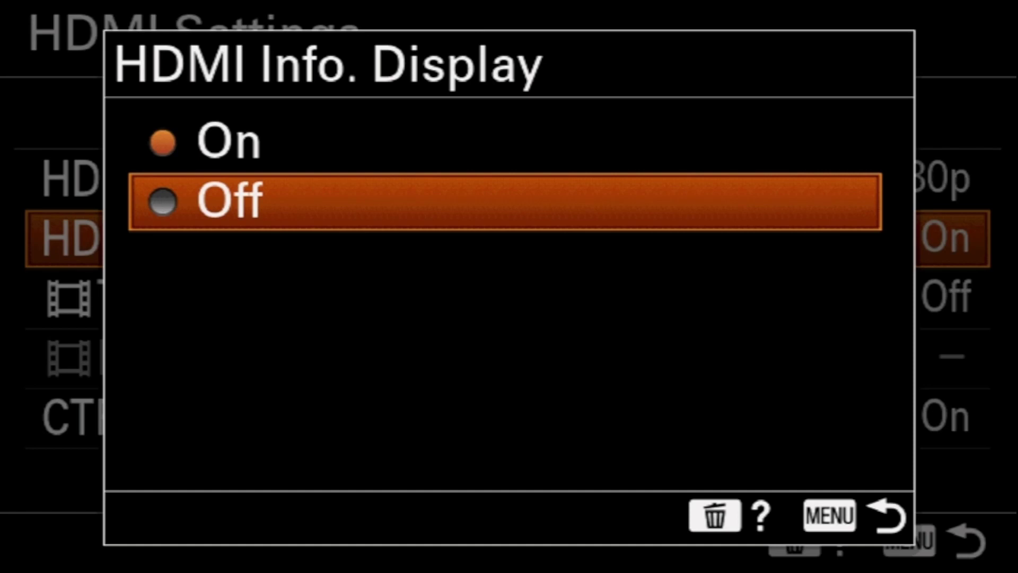
{"action": "key", "text": "Escape"}
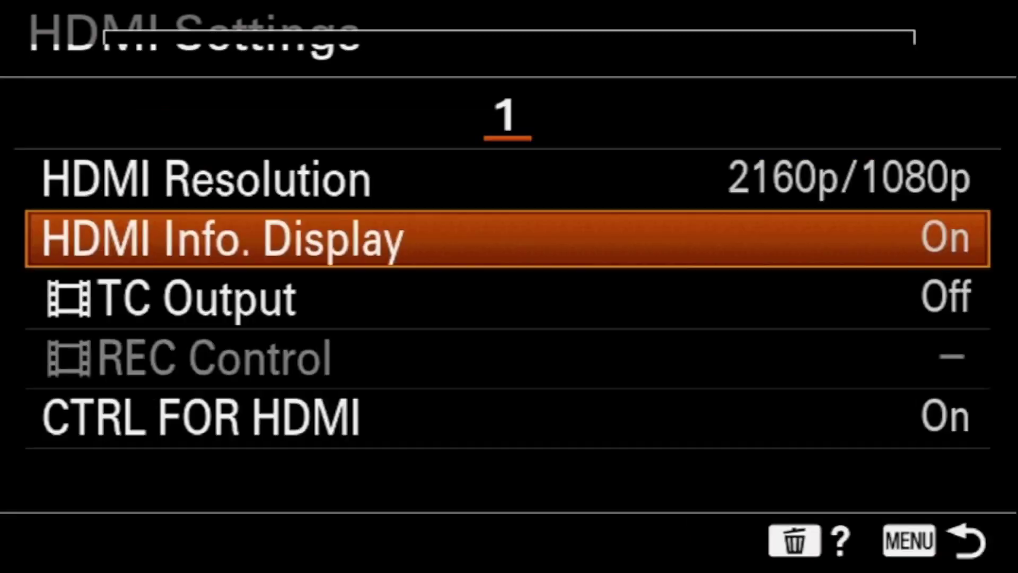
{"action": "key", "text": "Escape"}
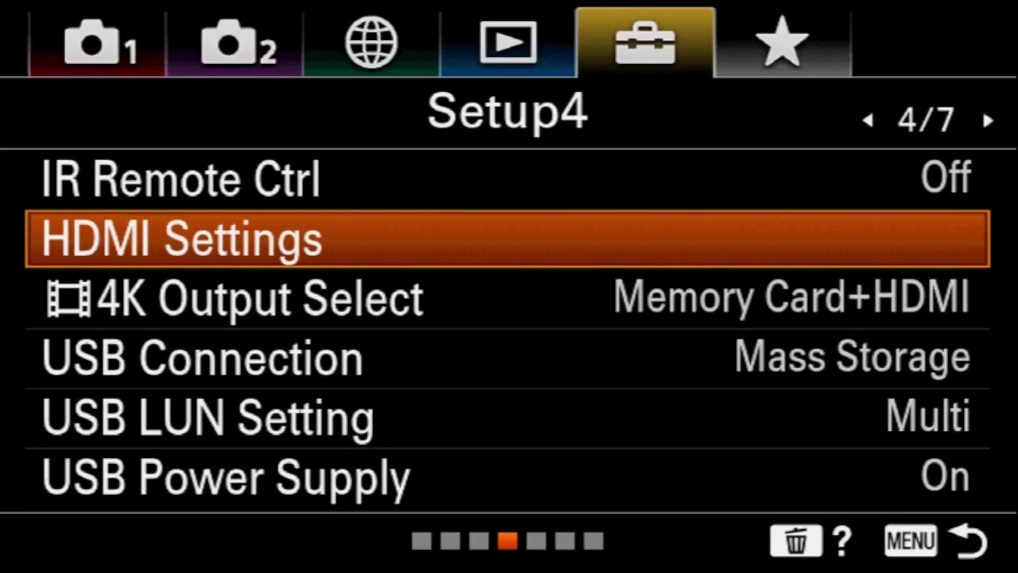
On the Setup2 page, set Auto Power OFF Temp. to High.
{"action": "key", "text": "Left"}
{"action": "key", "text": "Left"}
{"action": "key", "text": "Down"}
{"action": "key", "text": "Down"}
{"action": "key", "text": "Down"}
{"action": "key", "text": "Down"}
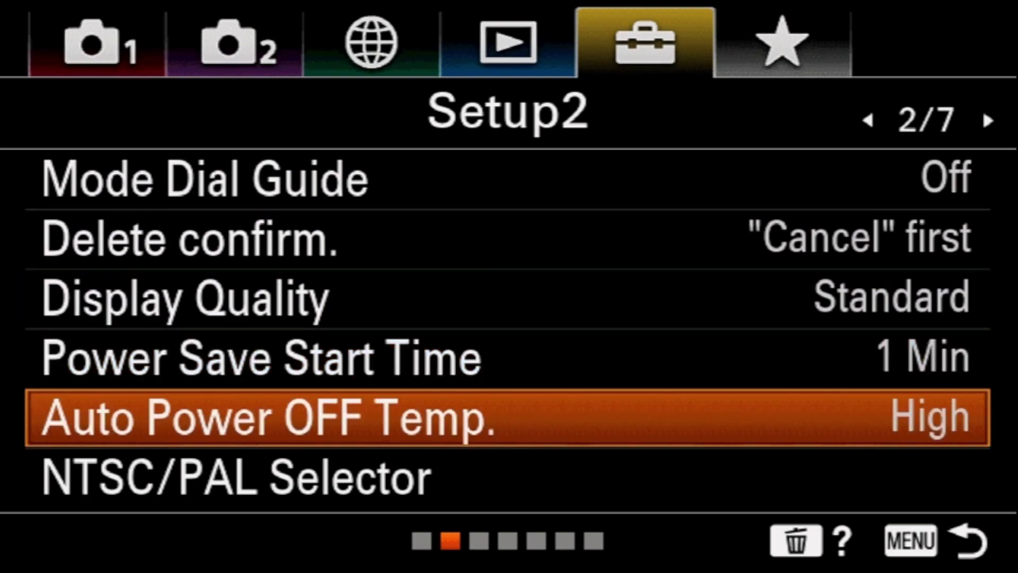
{"action": "key", "text": "Return"}
{"action": "key", "text": "Up"}
{"action": "key", "text": "Down"}
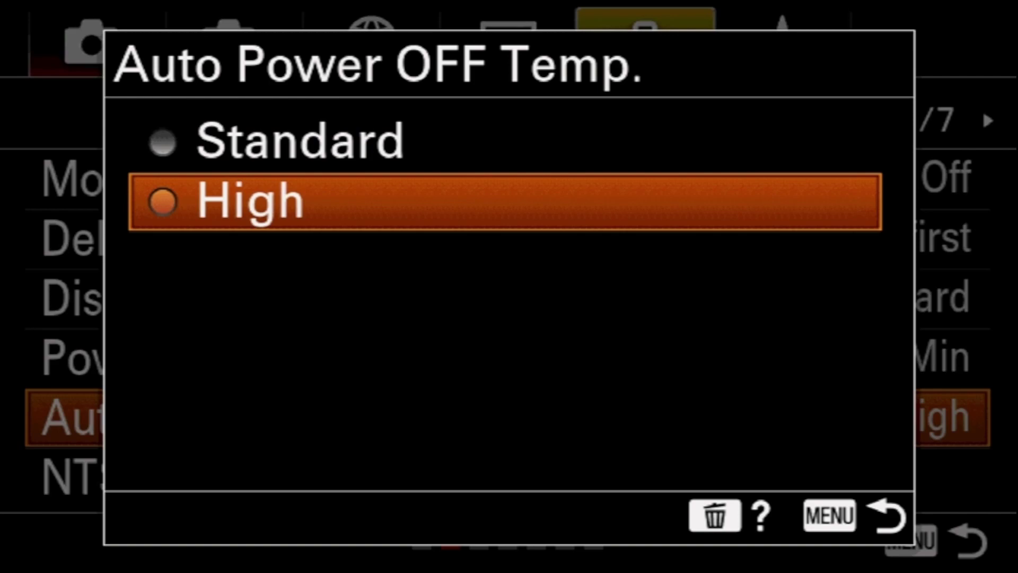
{"action": "key", "text": "Return"}
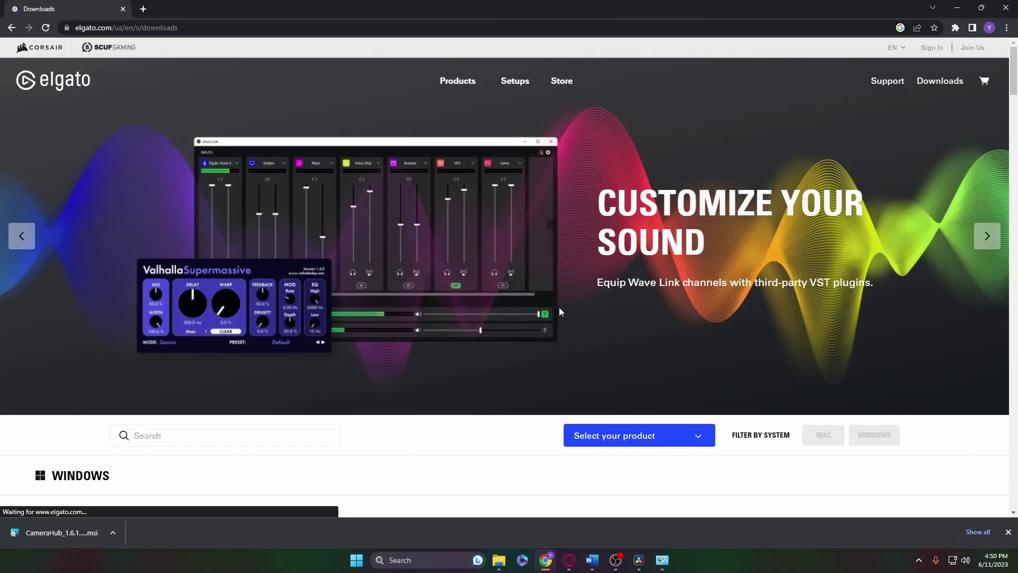
Download the Windows version of Camera Hub from Elgato's downloads page.
{"action": "scroll", "coordinate": [584, 299], "scroll_direction": "down", "scroll_amount": 8}
{"action": "left_click", "coordinate": [687, 422]}
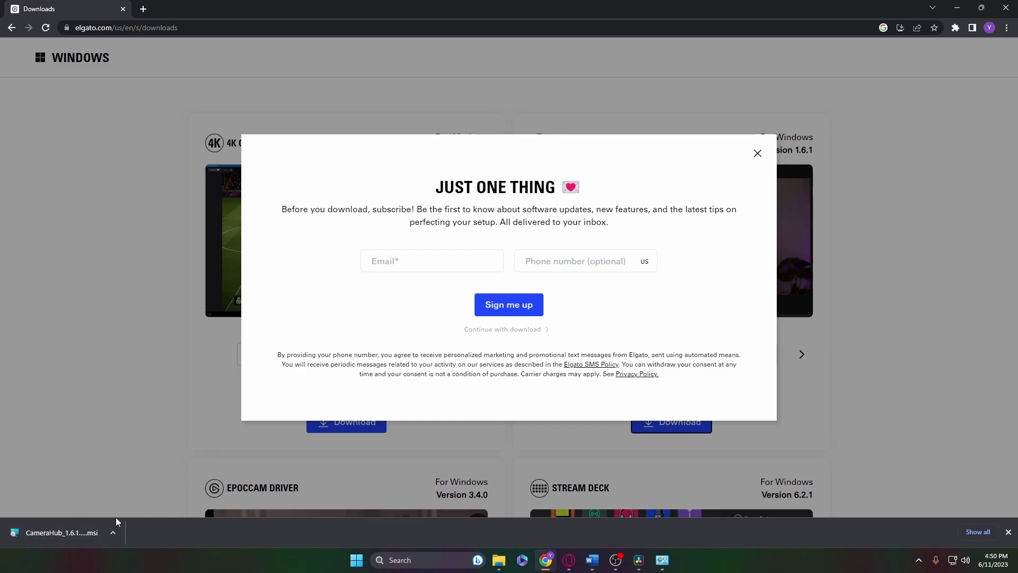
{"action": "left_click", "coordinate": [101, 526]}
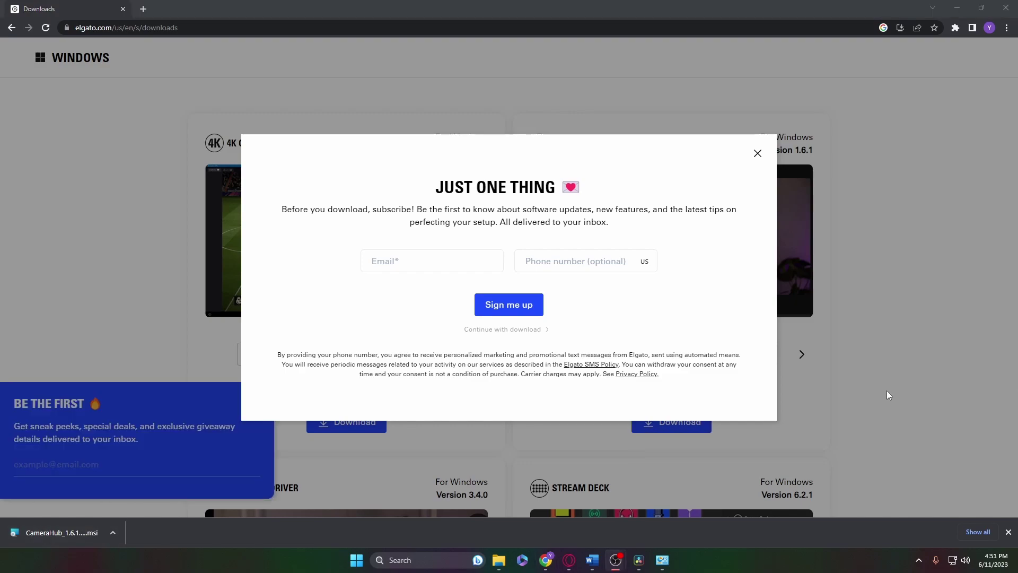
{"action": "key", "text": "super"}
Launch Camera Hub via an 'elg' search and confirm Cam Link 4K firmware 23.02.09 is up to date.
{"action": "type", "text": "elg"}
{"action": "key", "text": "Return"}
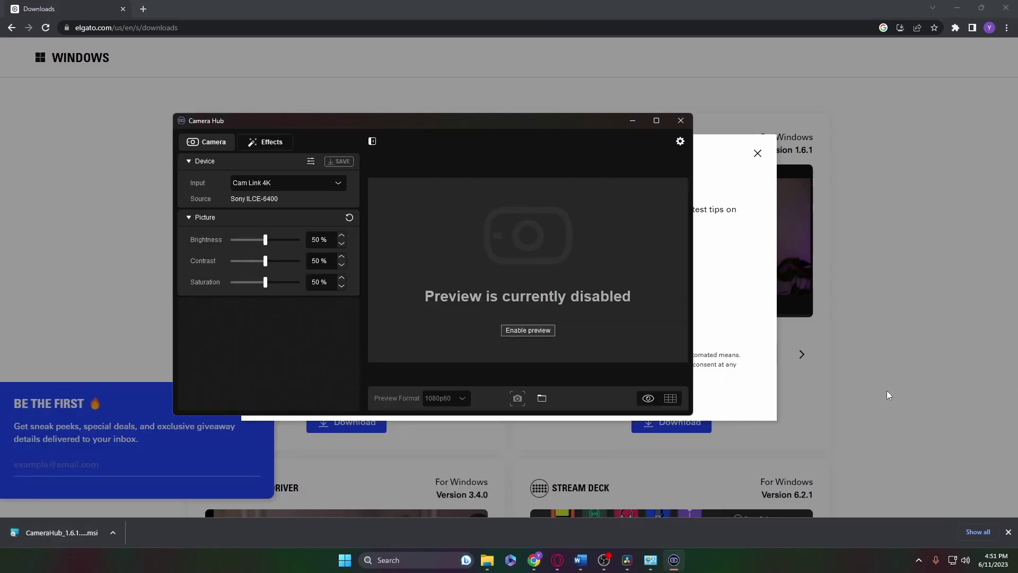
{"action": "left_click", "coordinate": [312, 162]}
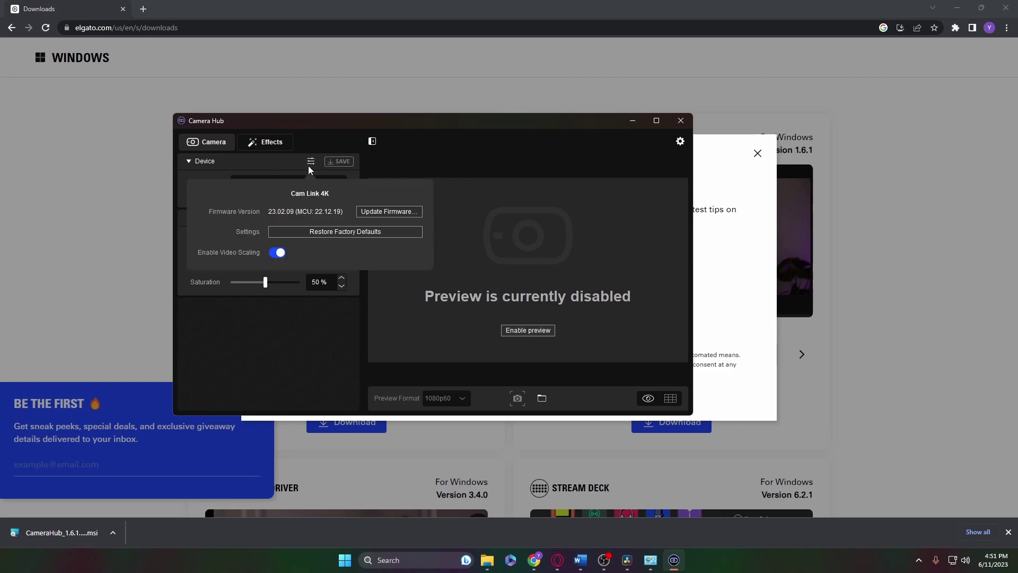
{"action": "left_click", "coordinate": [396, 213]}
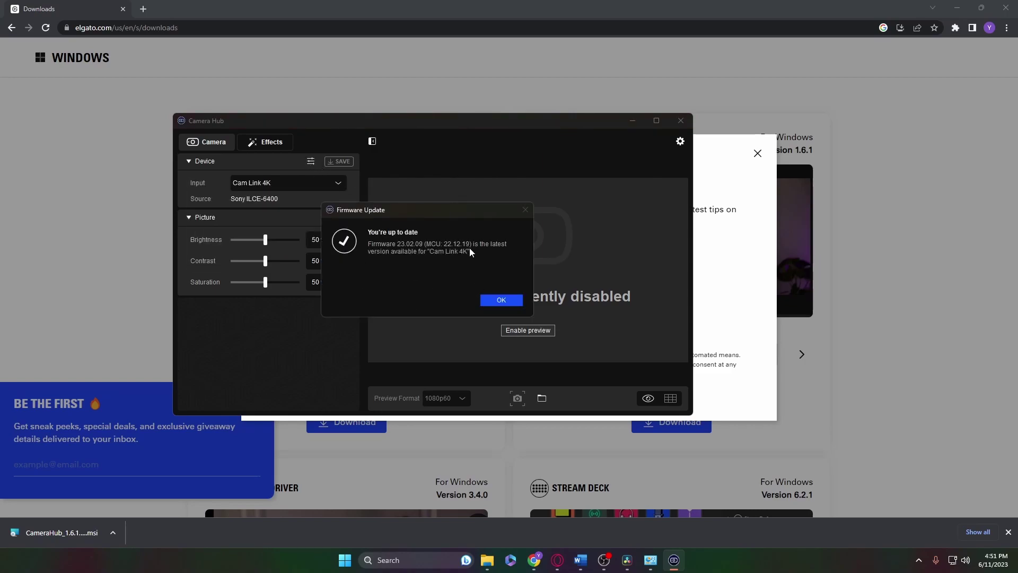
{"action": "left_click", "coordinate": [508, 299]}
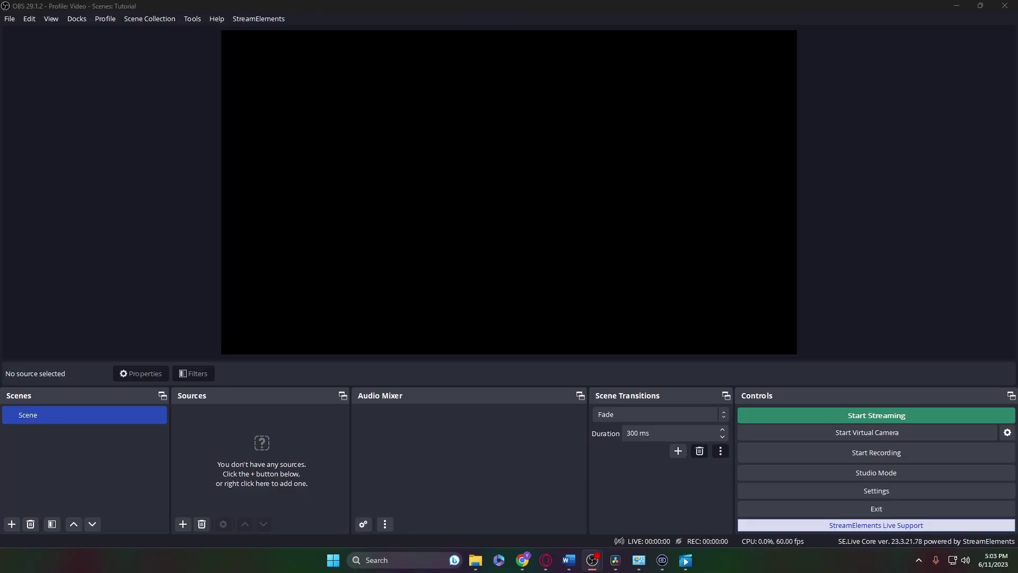
Add a default-named Video Capture Device source that uses the Cam Link 4K device.
{"action": "left_click", "coordinate": [183, 524]}
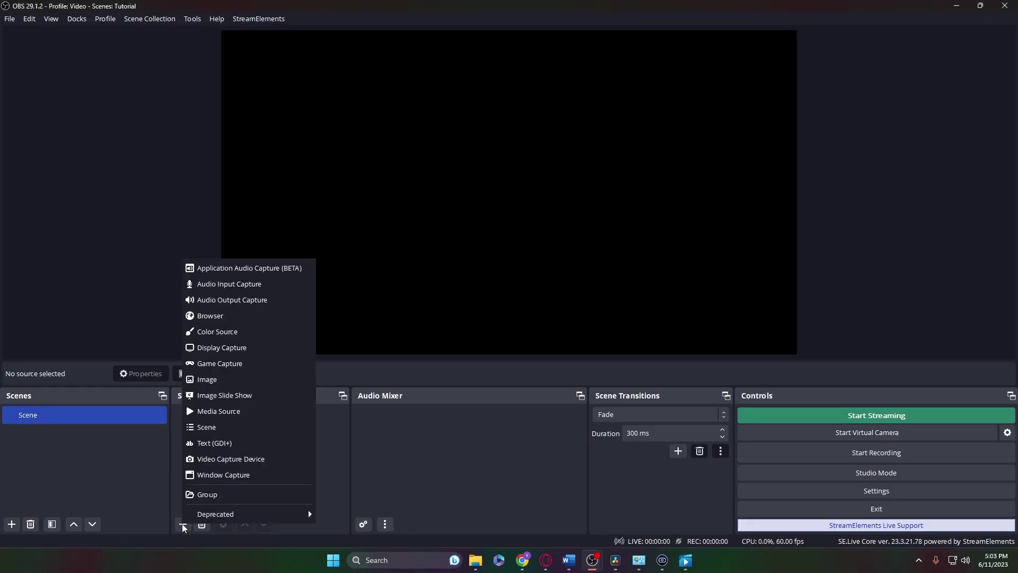
{"action": "left_click", "coordinate": [222, 461]}
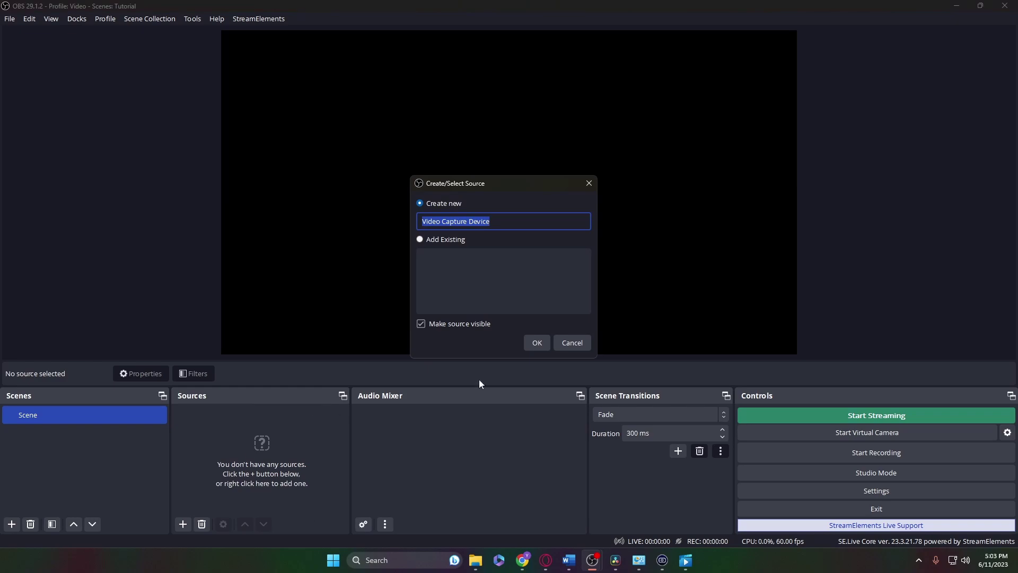
{"action": "left_click", "coordinate": [537, 342]}
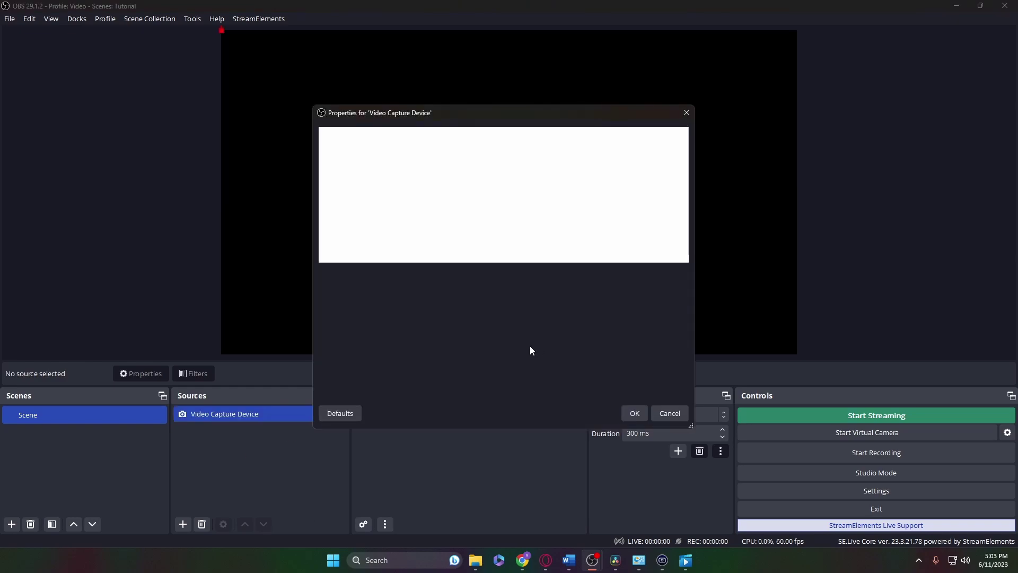
{"action": "left_click", "coordinate": [515, 283]}
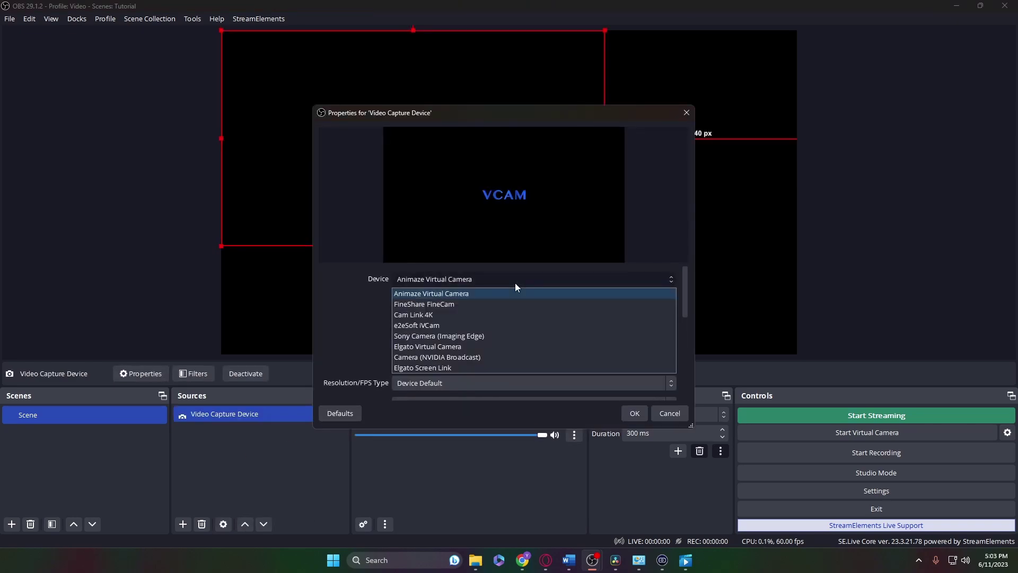
{"action": "left_click", "coordinate": [483, 311]}
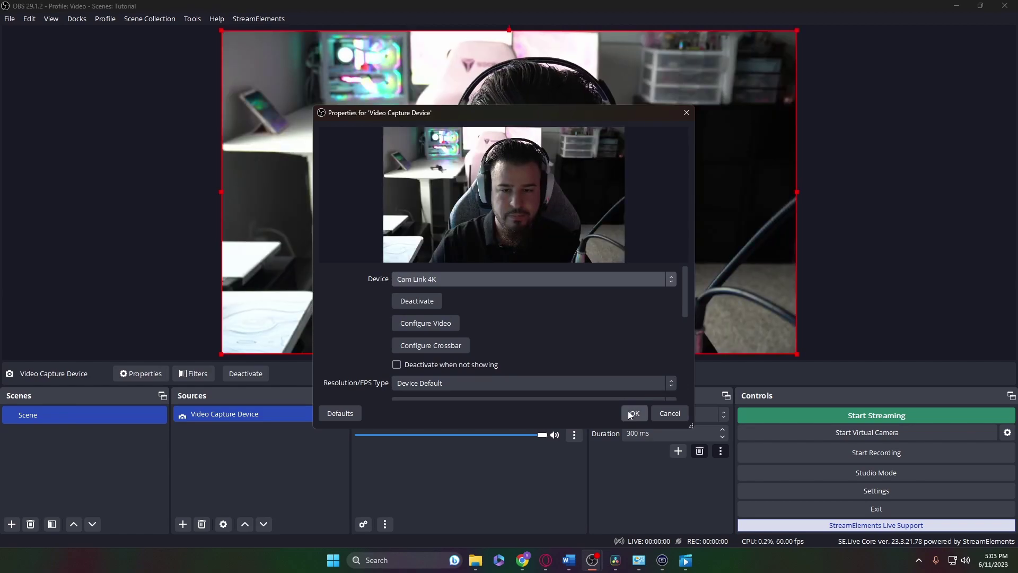
{"action": "left_click", "coordinate": [628, 410]}
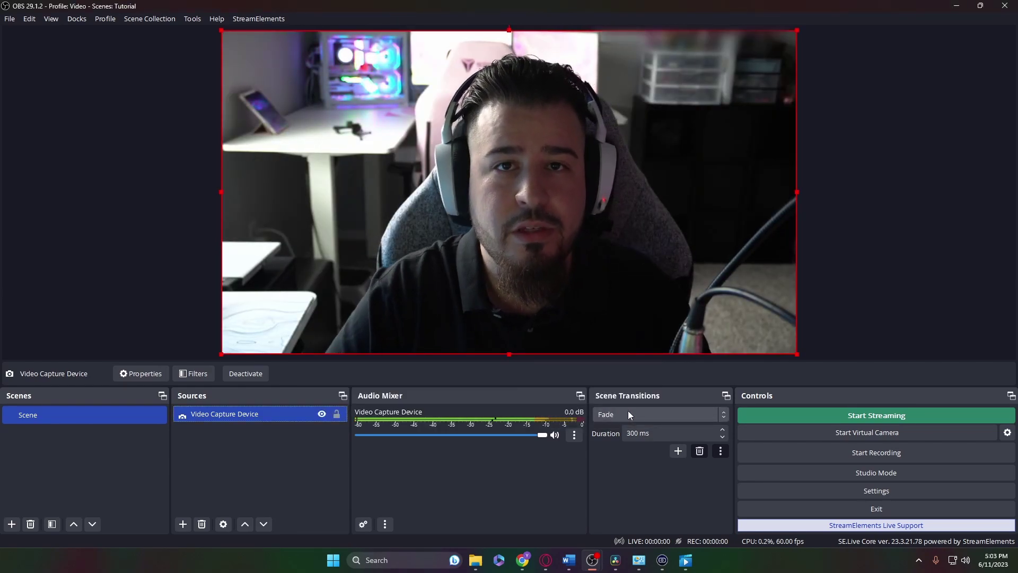